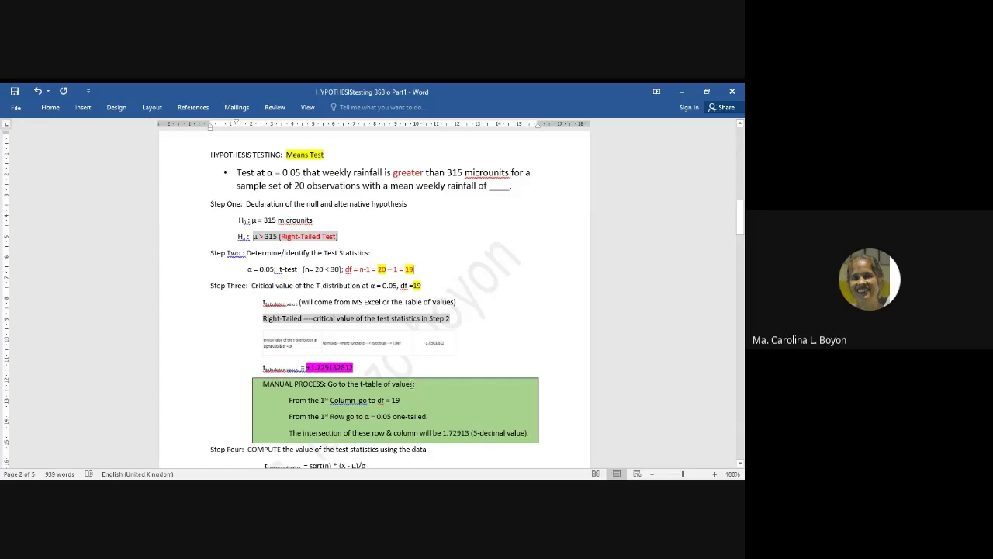
Switch to Excel, enter the label "t-tab(α=0.05, df = 19)" in cell A1, and widen column A to fit it.
{"action": "left_click", "coordinate": [679, 93]}
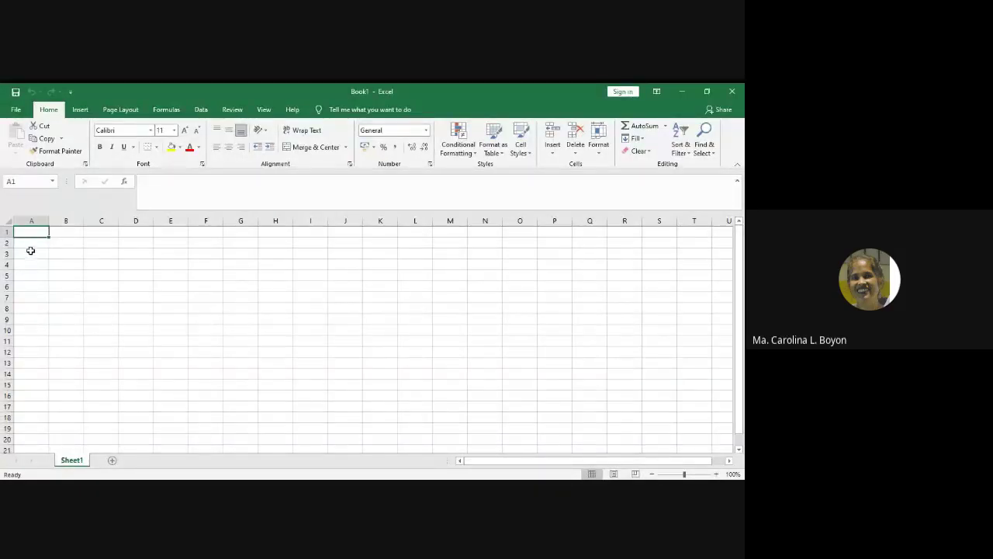
{"action": "type", "text": "t"}
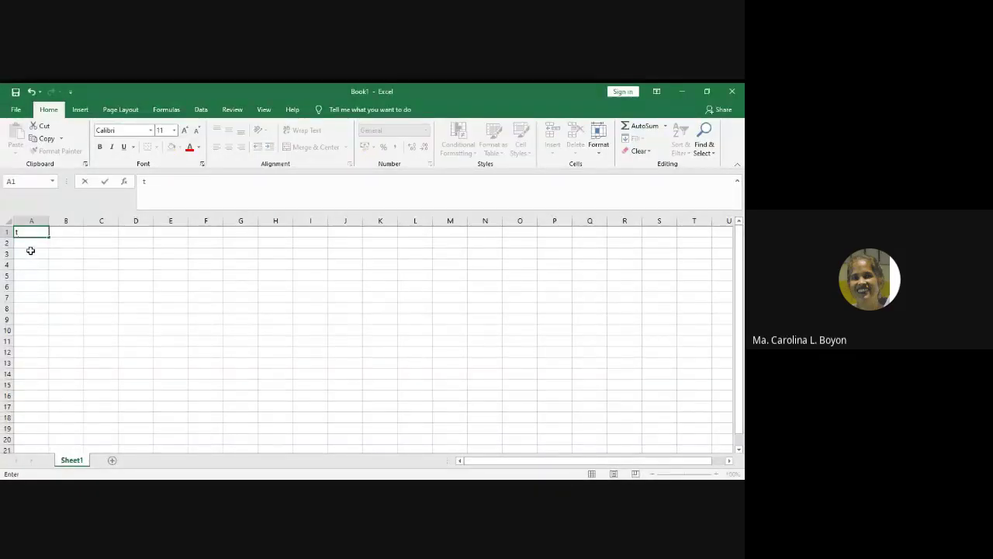
{"action": "type", "text": "-tab("}
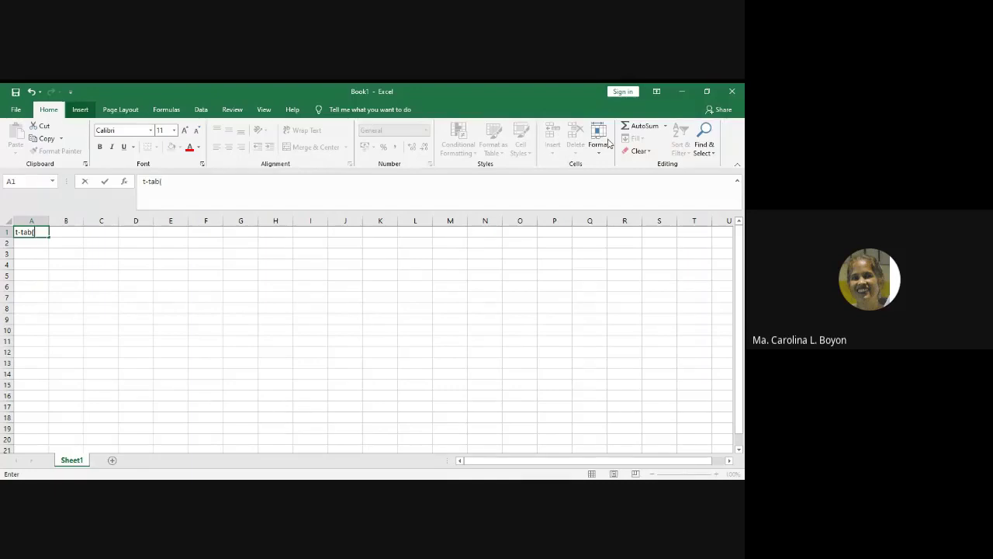
{"action": "left_click", "coordinate": [80, 109]}
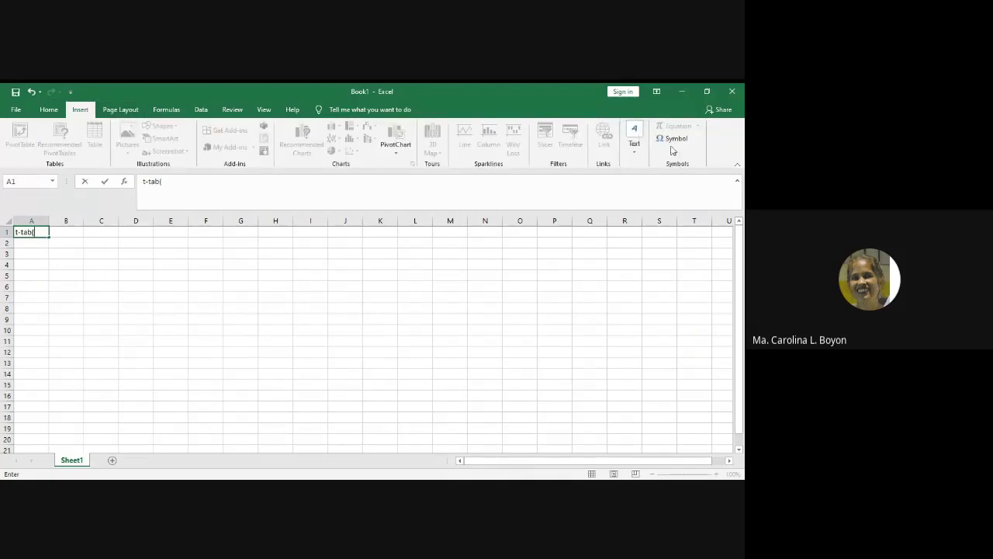
{"action": "left_click", "coordinate": [675, 139]}
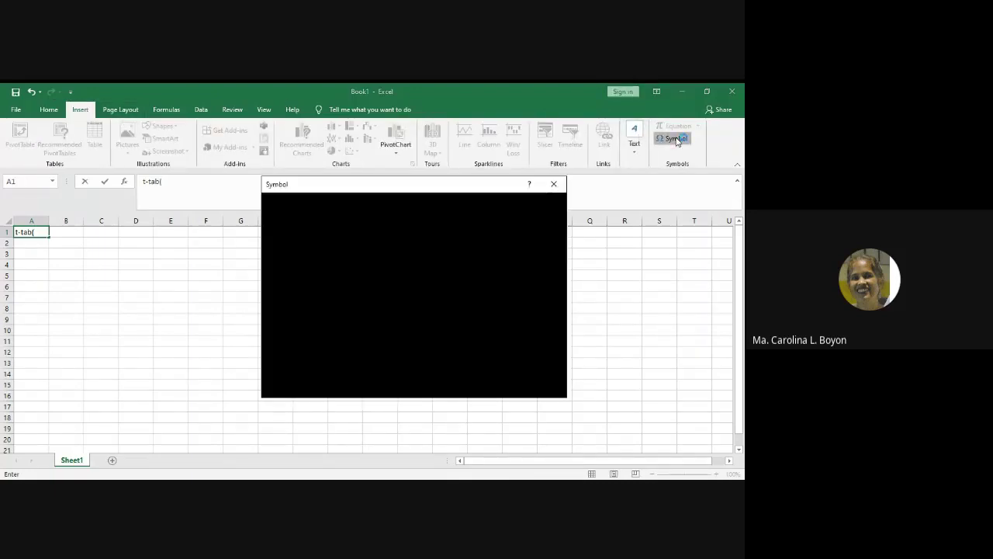
{"action": "left_click", "coordinate": [360, 337]}
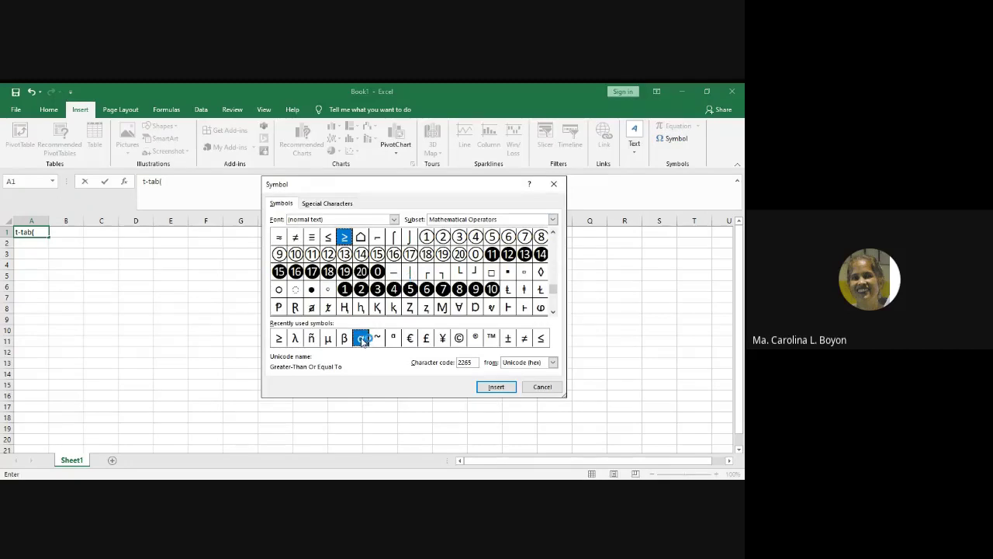
{"action": "left_click", "coordinate": [505, 388]}
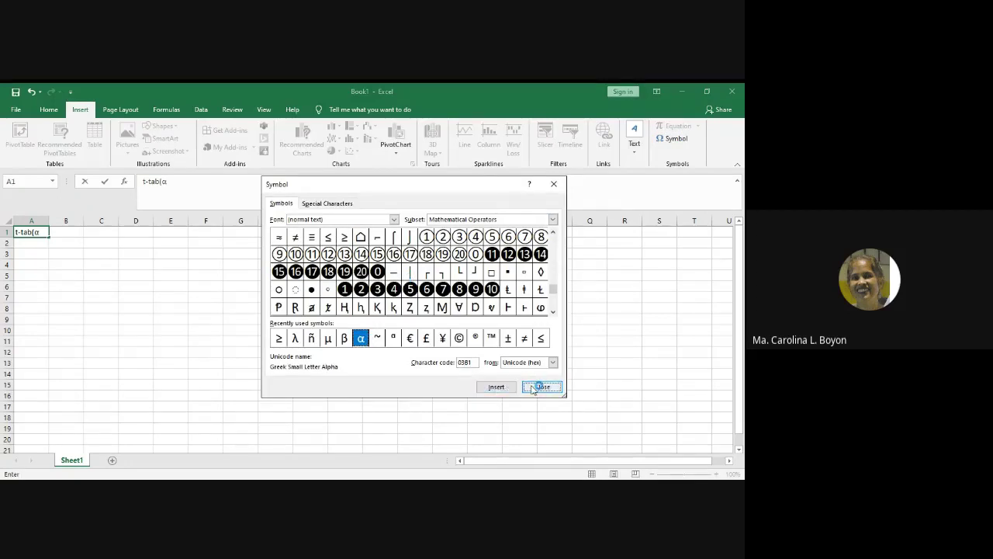
{"action": "left_click", "coordinate": [539, 387]}
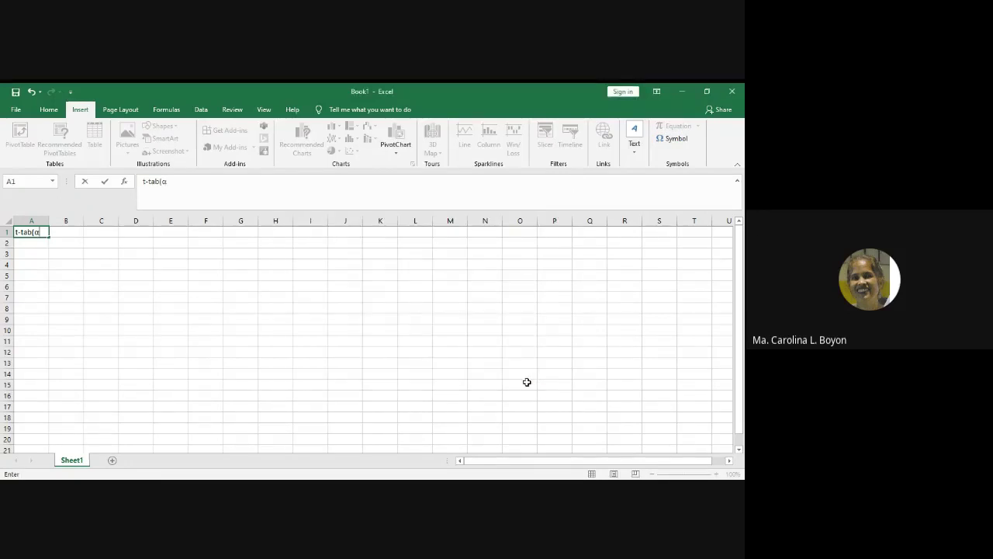
{"action": "type", "text": "=0.05, df = 19)"}
{"action": "left_click", "coordinate": [60, 263]}
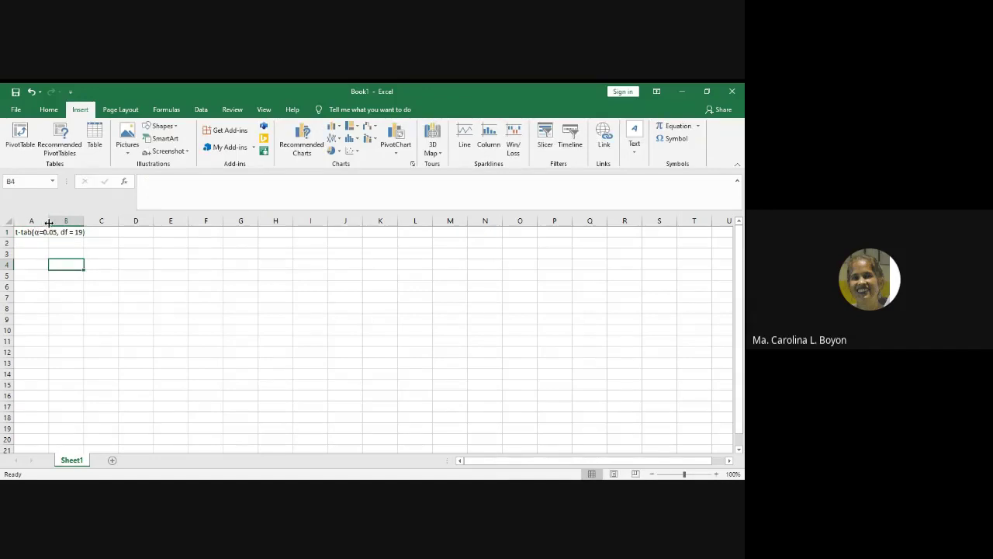
{"action": "left_click_drag", "start_coordinate": [48, 223], "coordinate": [88, 224]}
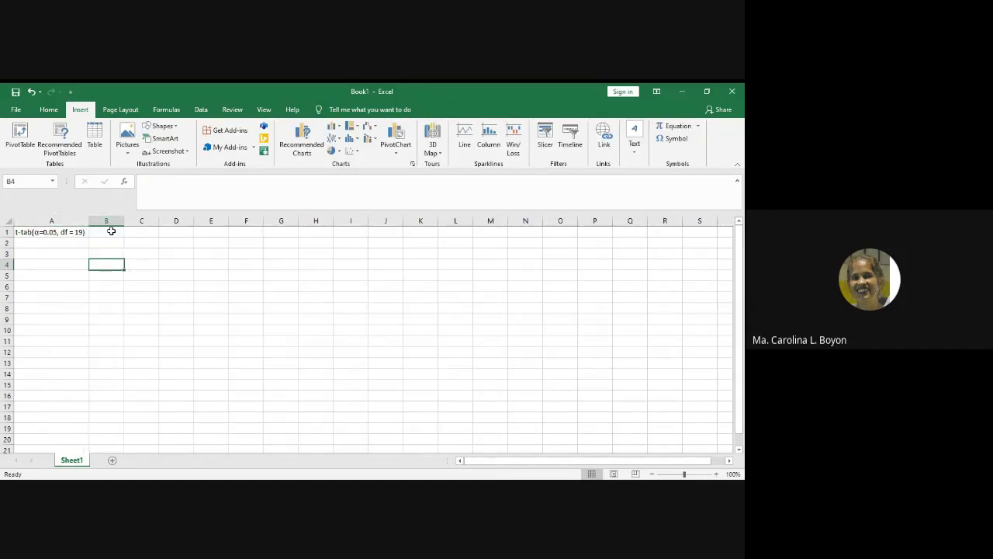
{"action": "left_click", "coordinate": [111, 231]}
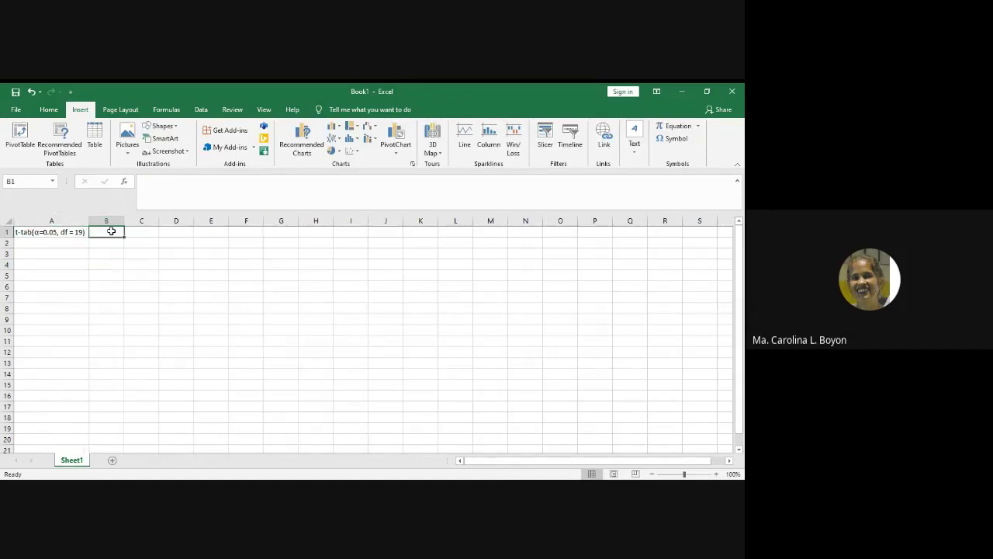
{"action": "left_click", "coordinate": [166, 110]}
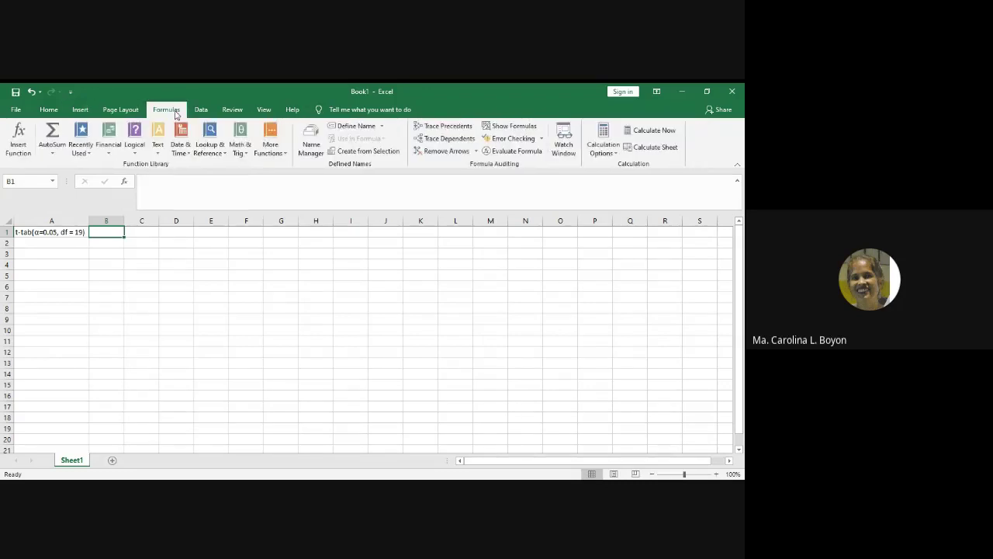
{"action": "left_click", "coordinate": [285, 151]}
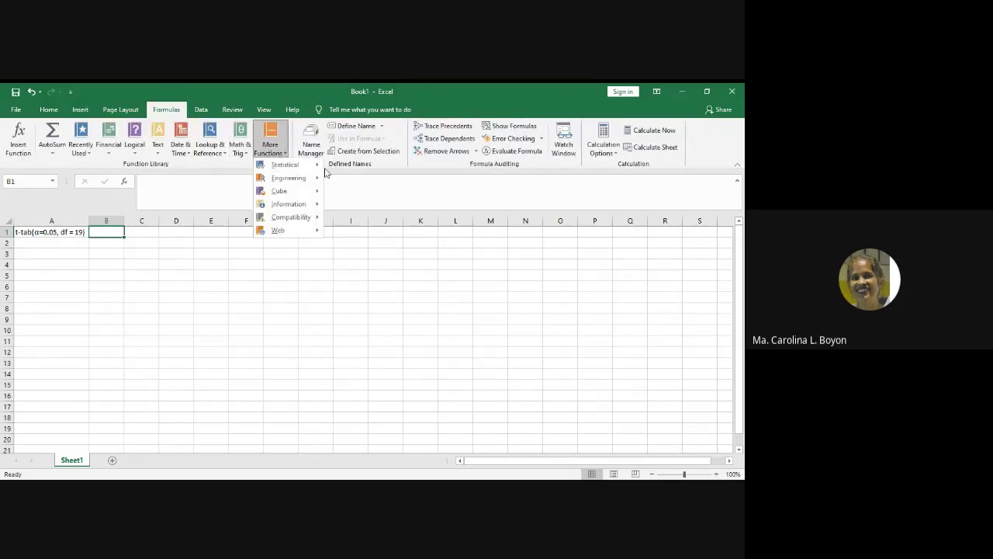
{"action": "mouse_move", "coordinate": [291, 165]}
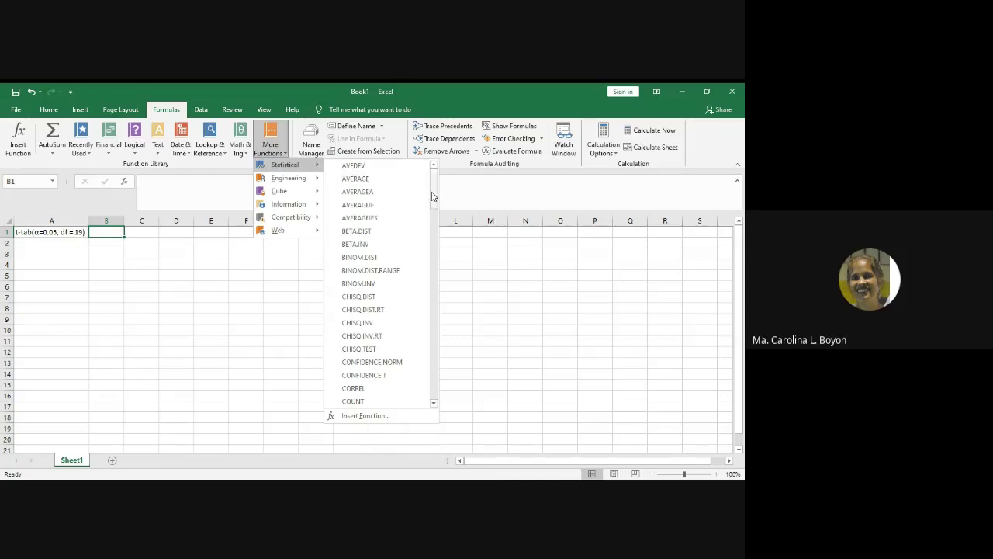
{"action": "left_click_drag", "start_coordinate": [433, 195], "coordinate": [435, 241]}
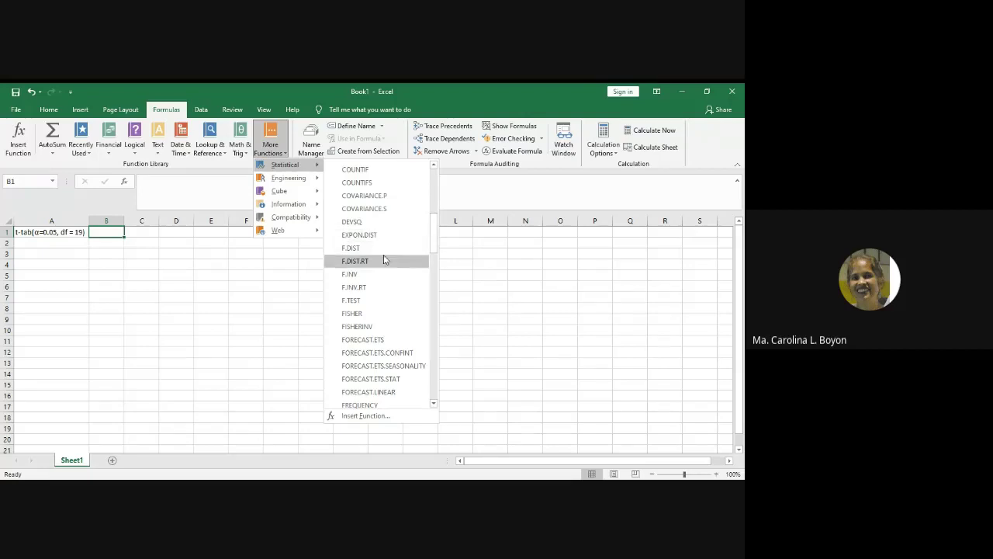
{"action": "left_click_drag", "start_coordinate": [434, 246], "coordinate": [435, 379]}
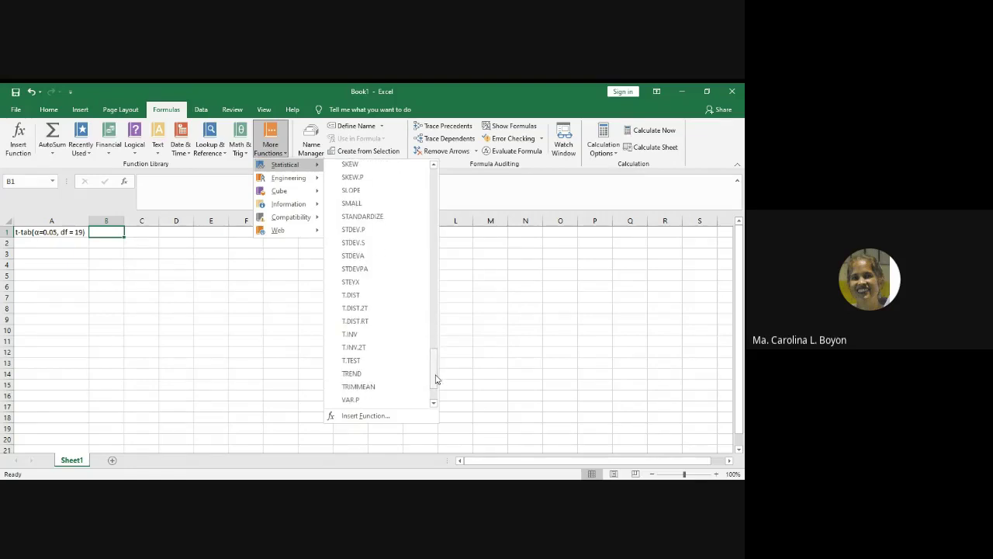
{"action": "left_click", "coordinate": [356, 320]}
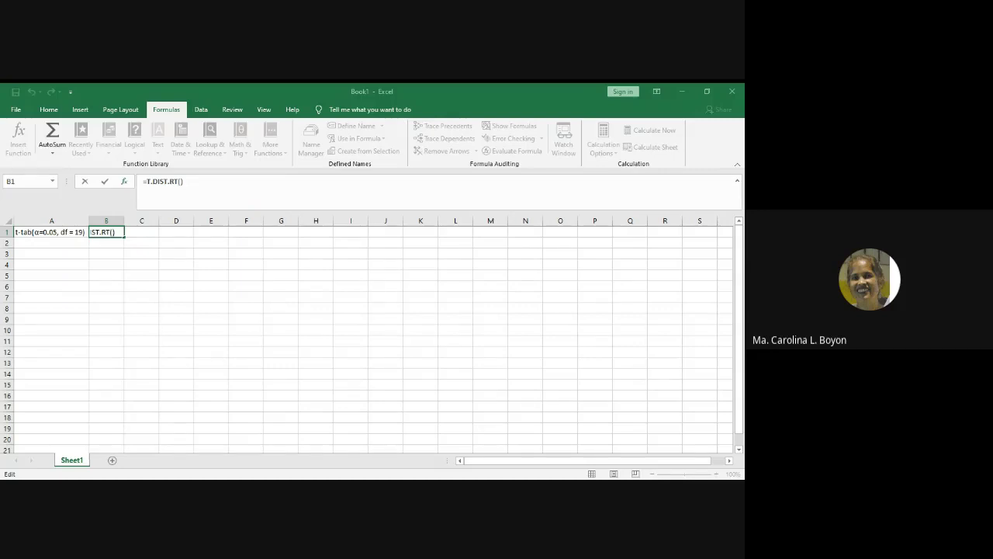
{"action": "key", "text": "Escape"}
Insert the T.INV function in cell B1 with arguments 0.05 and 19, and narrow column B slightly.
{"action": "left_click", "coordinate": [279, 154]}
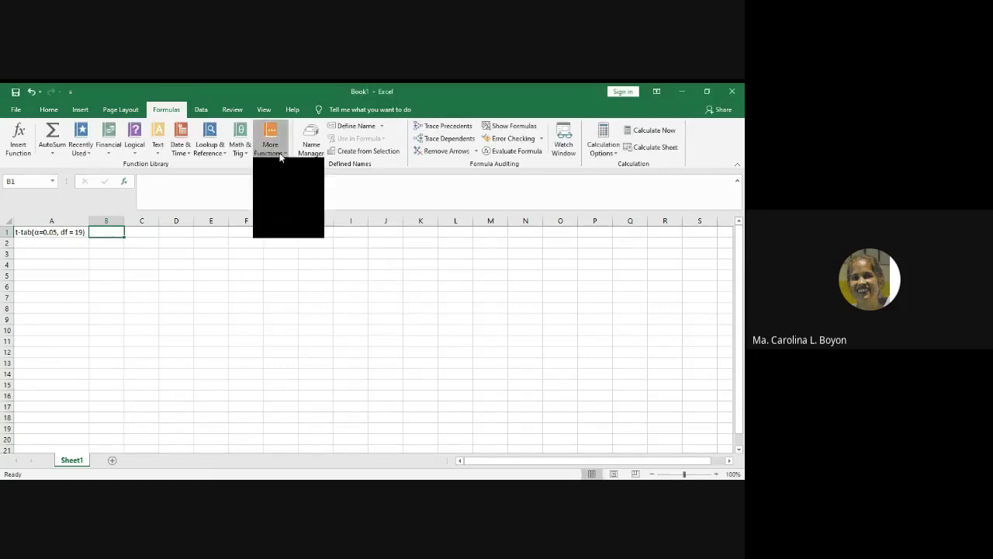
{"action": "mouse_move", "coordinate": [281, 164]}
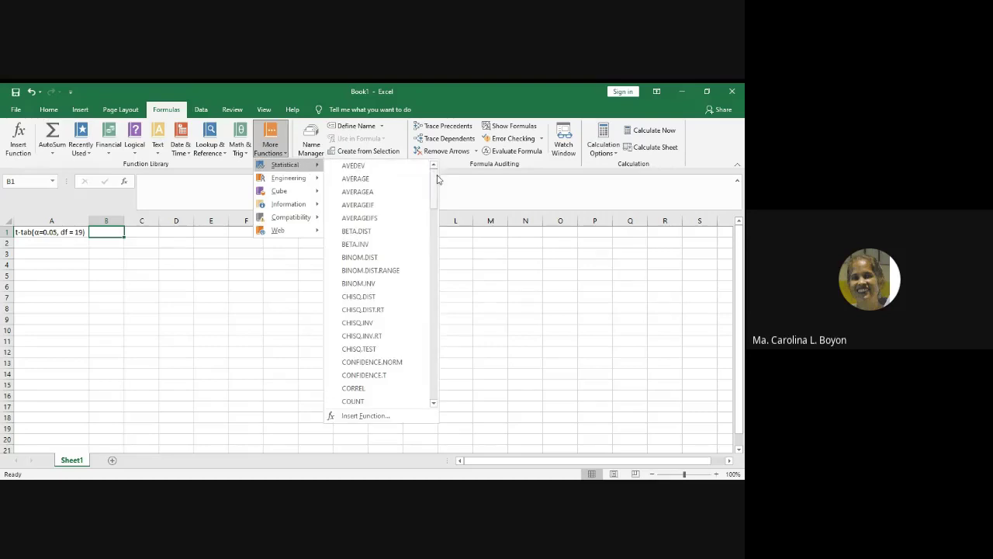
{"action": "left_click_drag", "start_coordinate": [436, 180], "coordinate": [439, 359]}
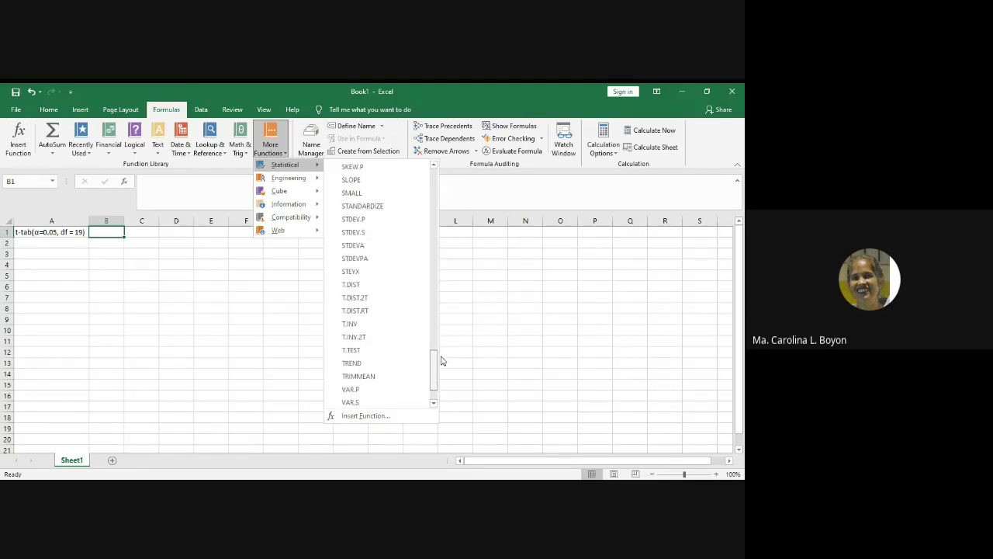
{"action": "left_click", "coordinate": [363, 327]}
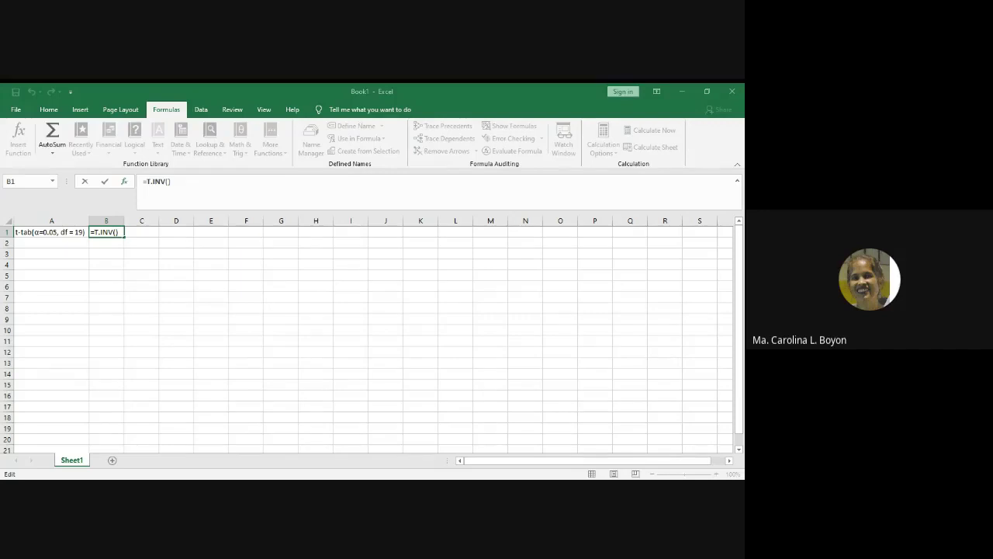
{"action": "type", "text": "0.05,19"}
{"action": "key", "text": "ctrl+Return"}
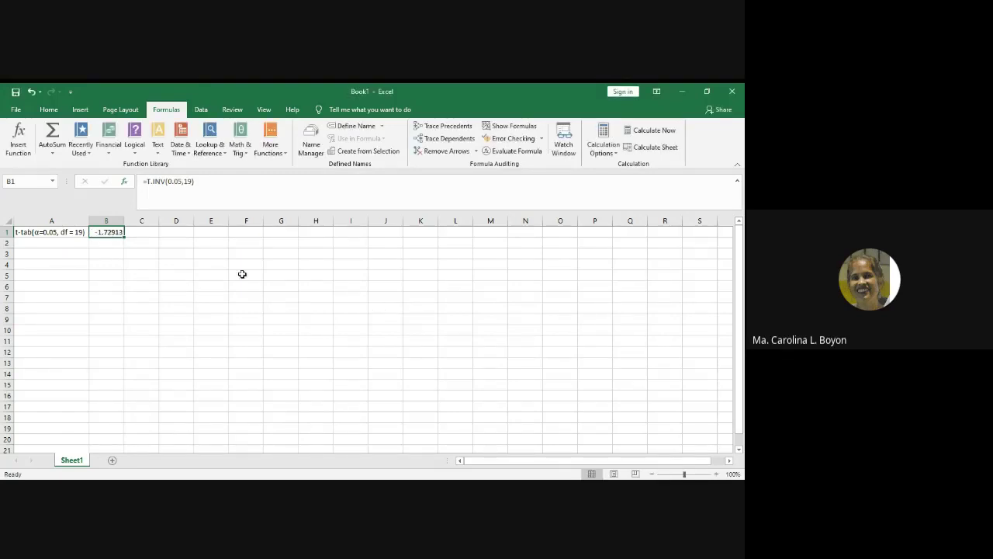
{"action": "left_click_drag", "start_coordinate": [124, 217], "coordinate": [121, 217]}
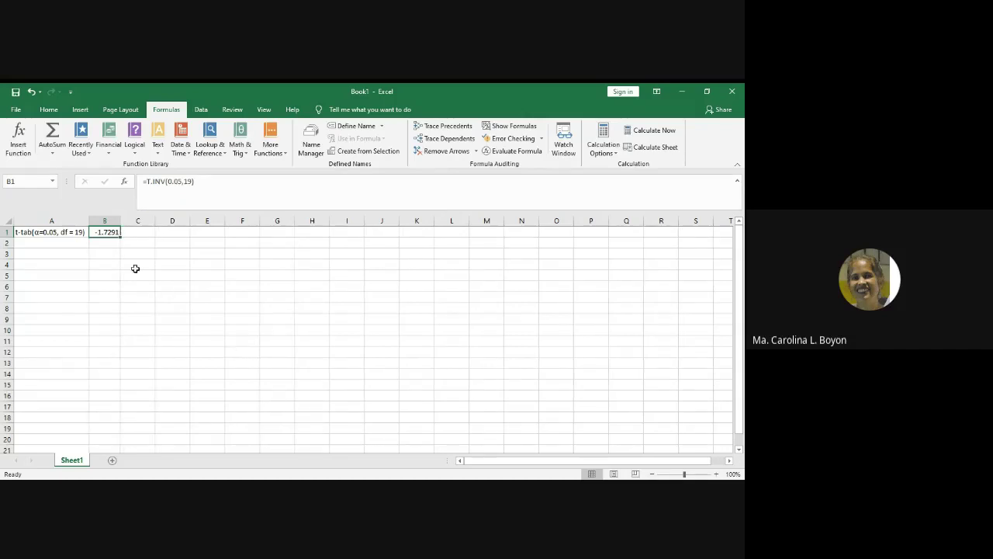
Enter the critical value -1.7291 as a plain number in cell B2.
{"action": "left_click", "coordinate": [110, 241]}
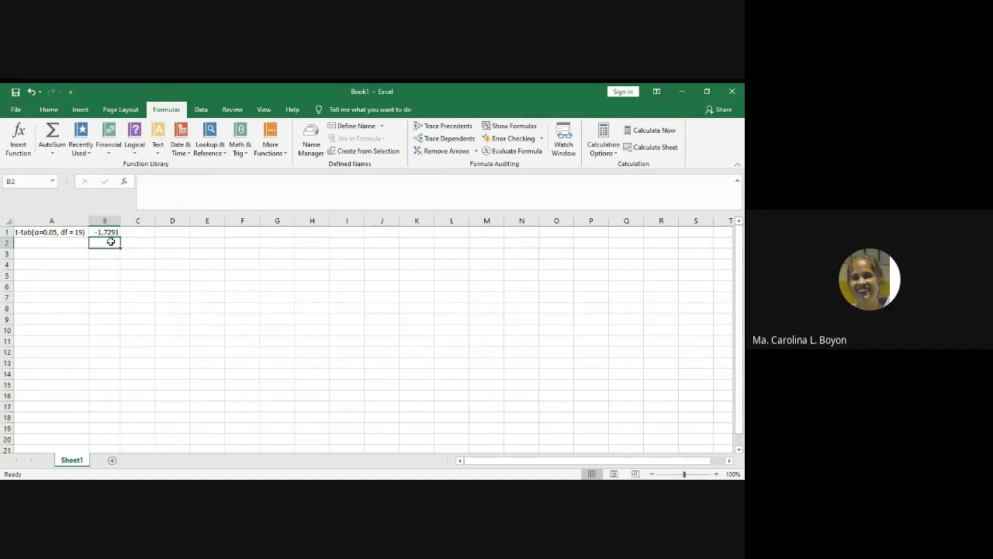
{"action": "type", "text": "-1."}
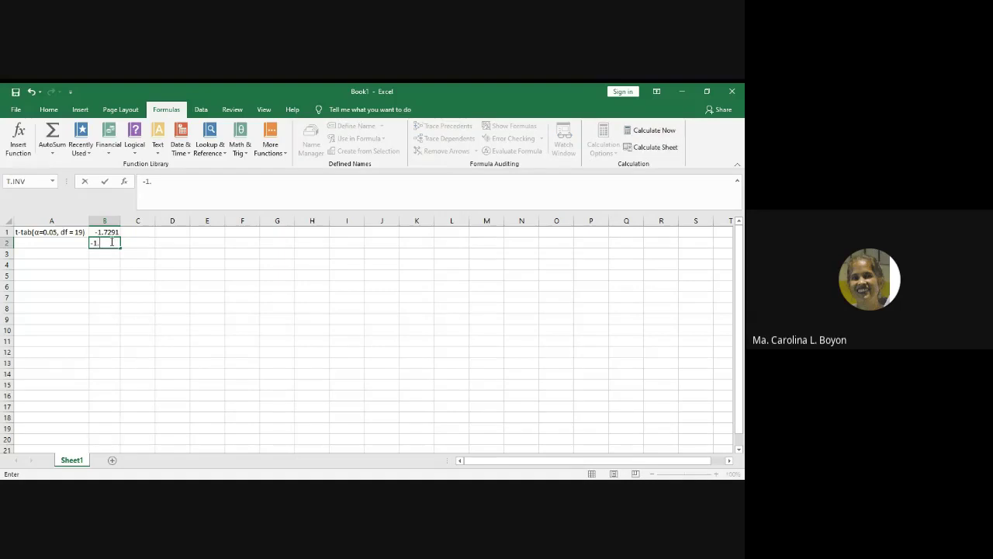
{"action": "type", "text": "7291"}
{"action": "left_click", "coordinate": [148, 253]}
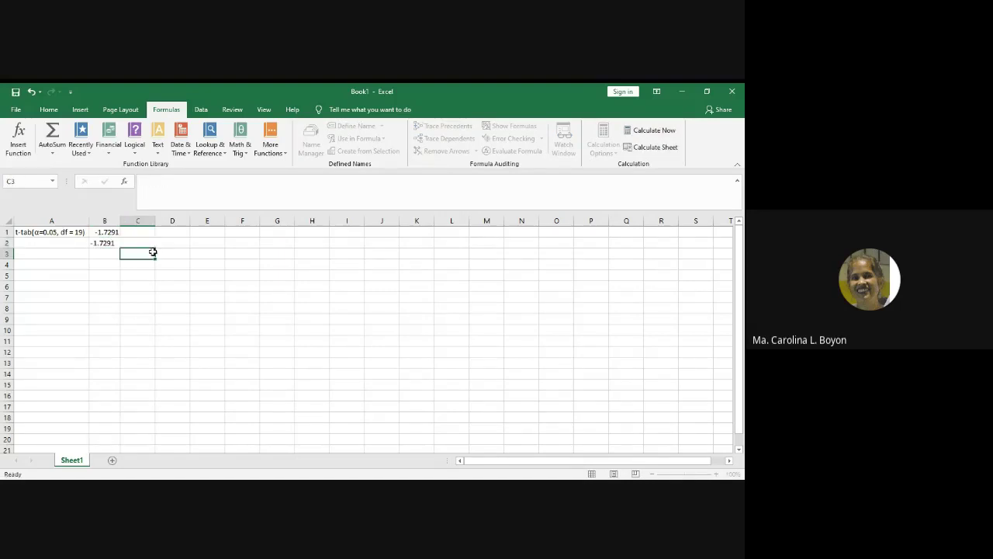
Copy cell B2 and paste it into the Word document after the highlighted t tabulated value in Step Three.
{"action": "left_click", "coordinate": [109, 244]}
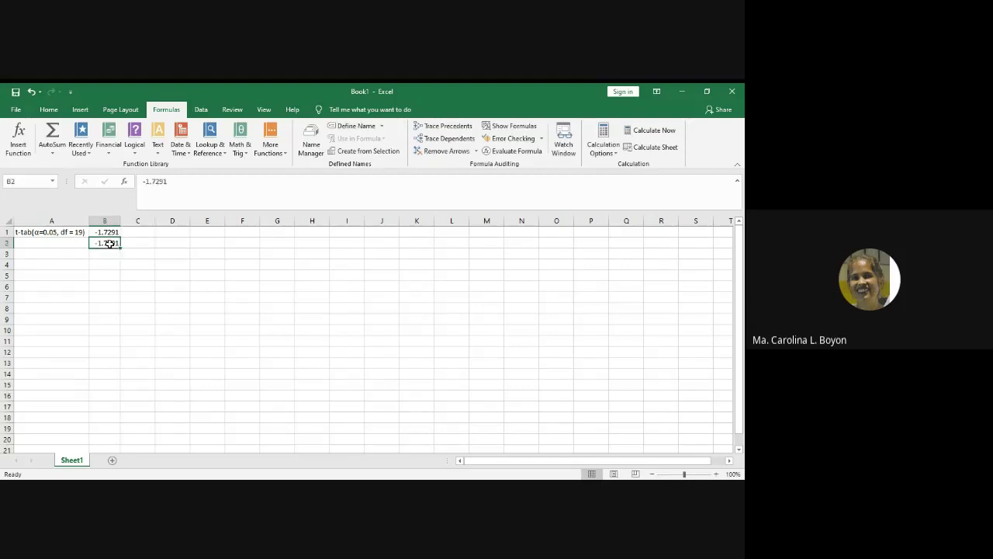
{"action": "left_click", "coordinate": [49, 110]}
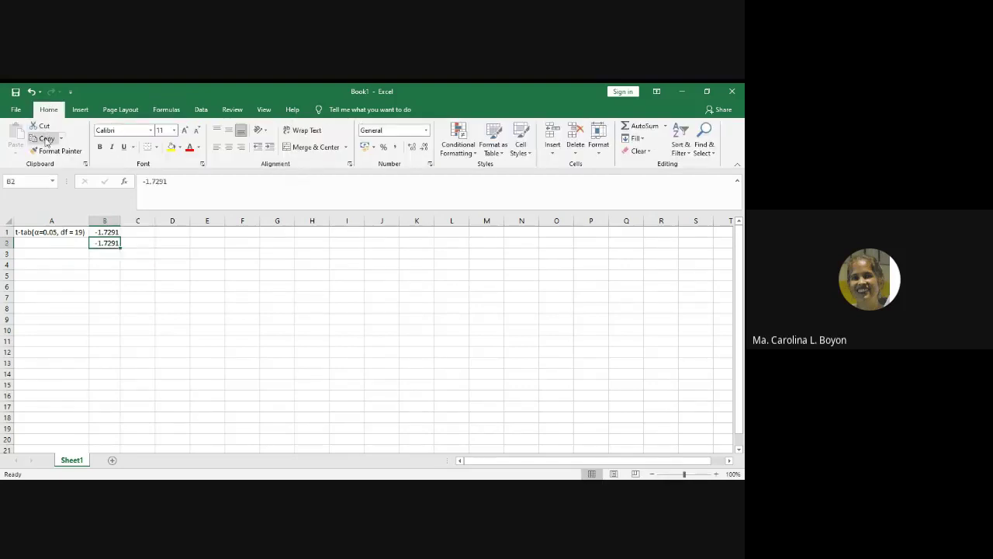
{"action": "left_click", "coordinate": [43, 138]}
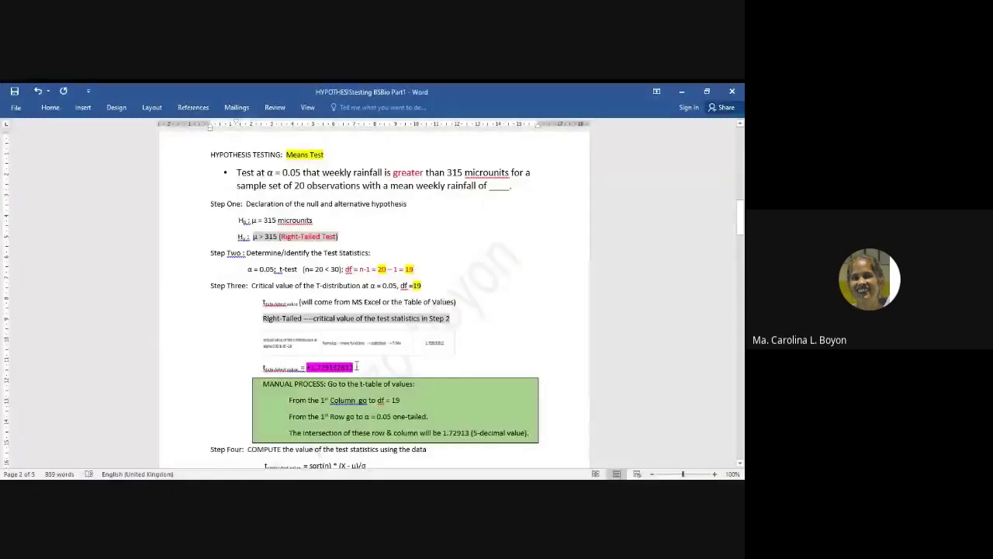
{"action": "left_click", "coordinate": [356, 370]}
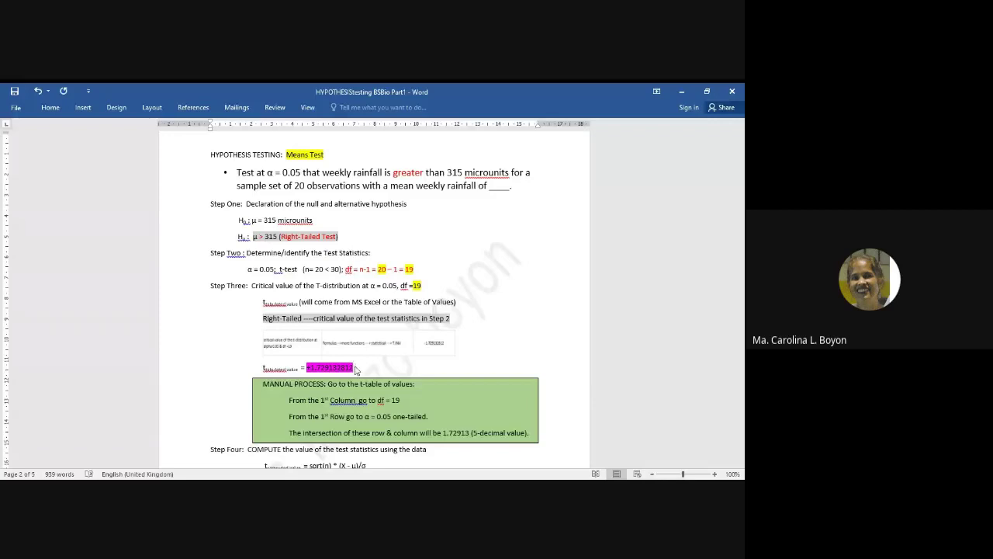
{"action": "key", "text": "ctrl+v"}
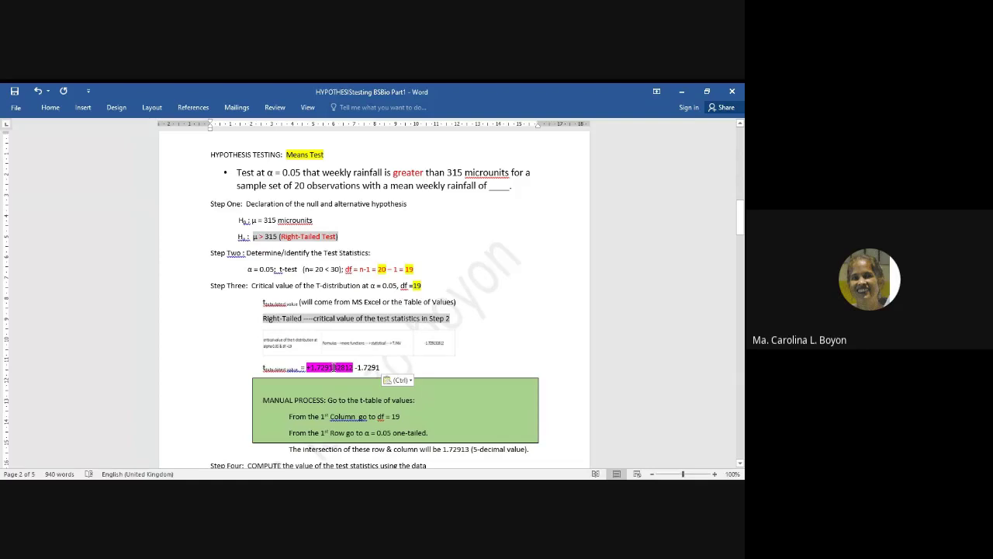
Examine the Step Four computation and the Step Five conclusion in the hypothesis testing document.
{"action": "left_click", "coordinate": [334, 368]}
{"action": "scroll", "coordinate": [740, 224], "scroll_direction": "down", "scroll_amount": 1}
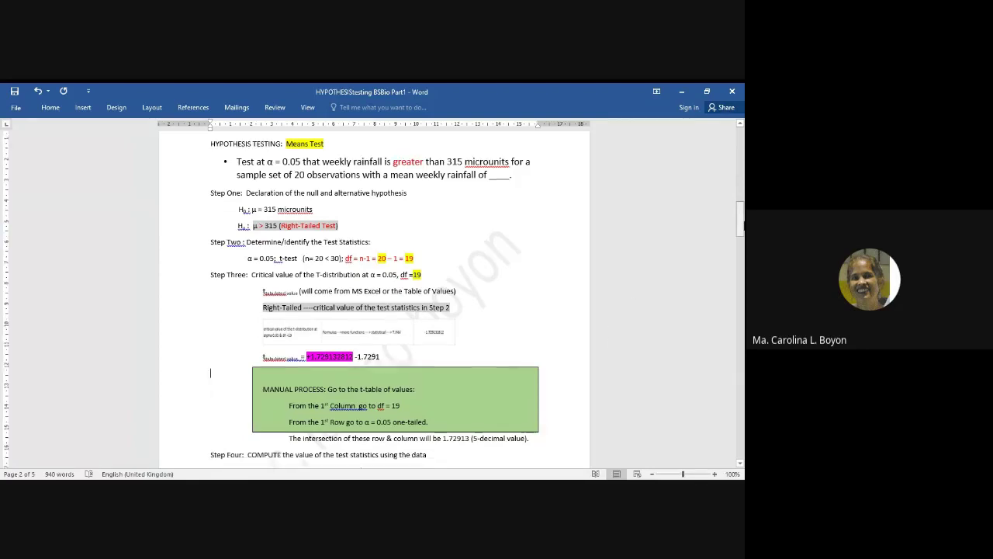
{"action": "scroll", "coordinate": [741, 223], "scroll_direction": "down", "scroll_amount": 5}
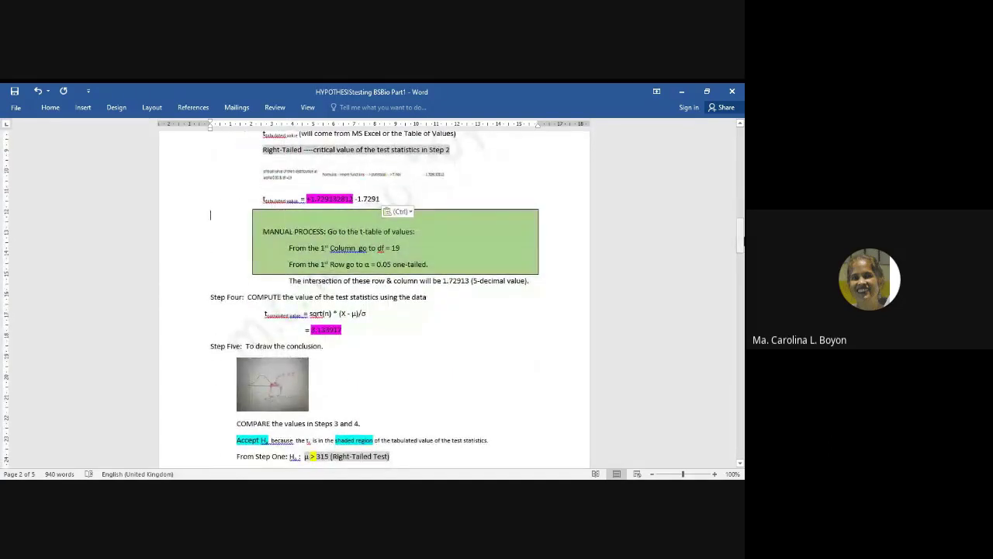